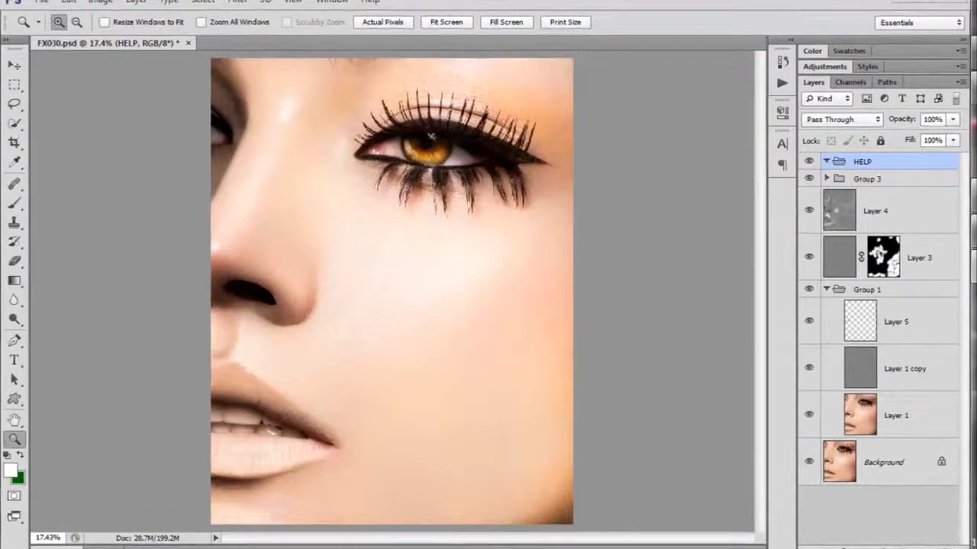
- Add Layer 6 in the HELP group, fill it with 50% Gray, and blend it in Luminosity mode
left_click(931, 546)
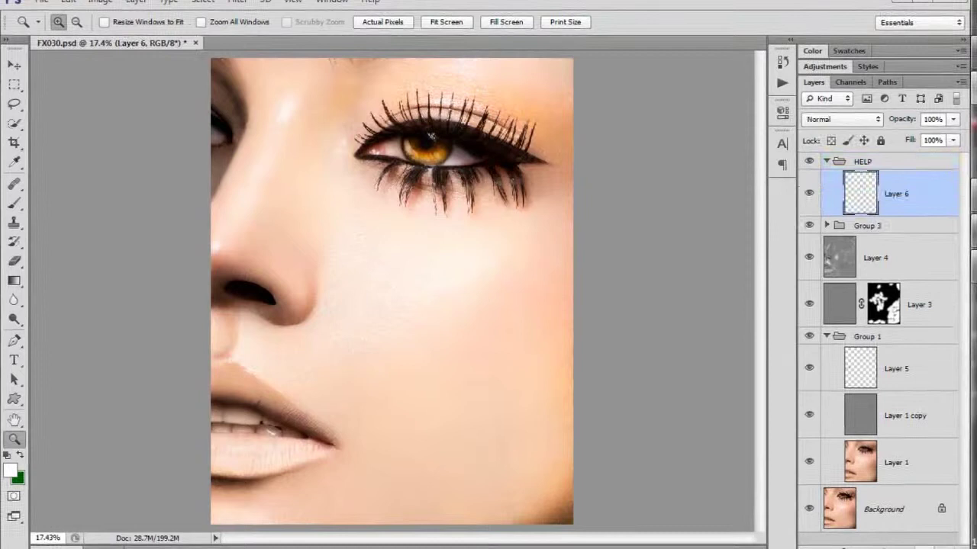
key("i")
key("shift+F5")
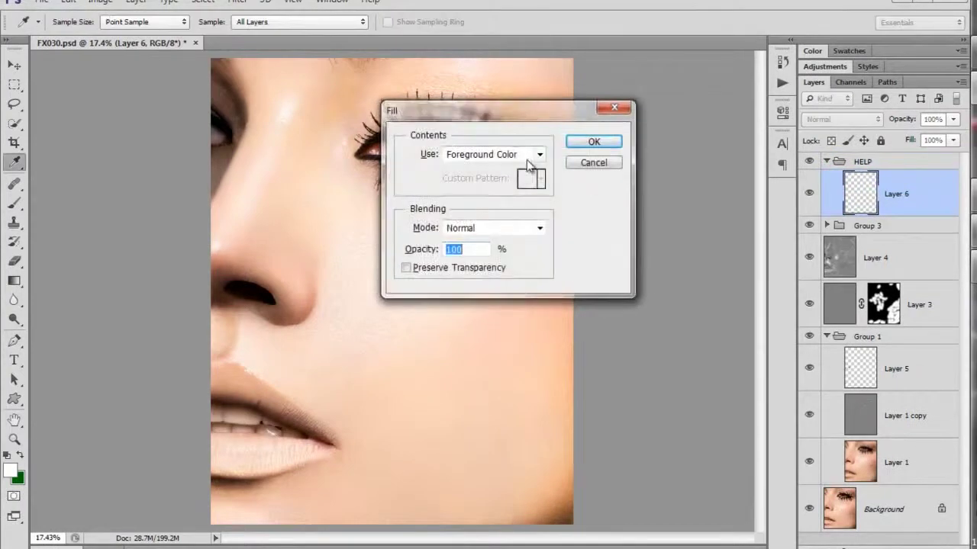
left_click(519, 155)
left_click(477, 278)
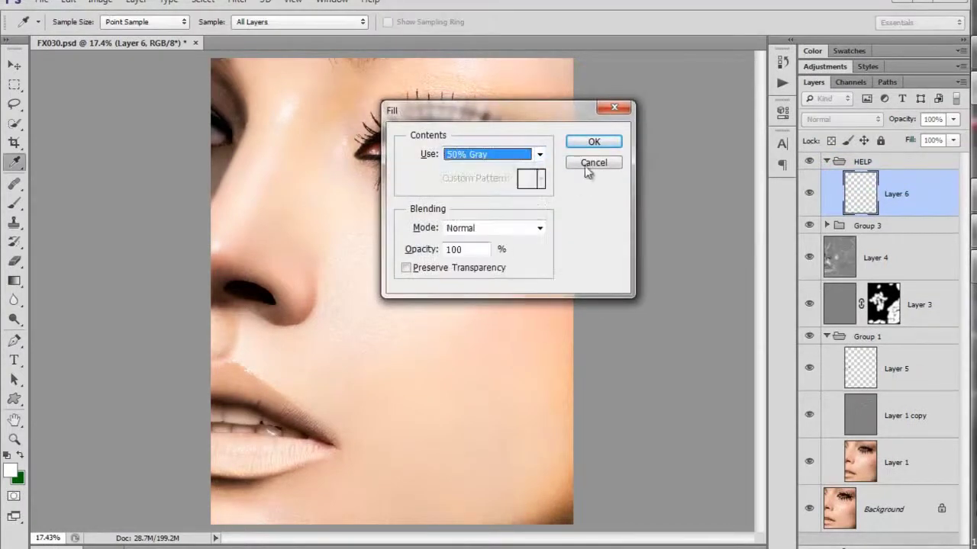
left_click(592, 148)
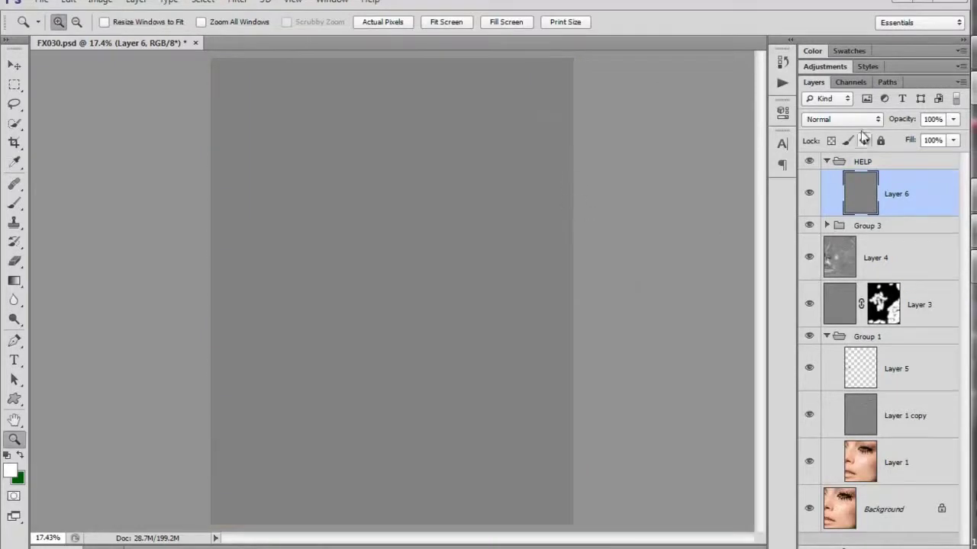
left_click(845, 121)
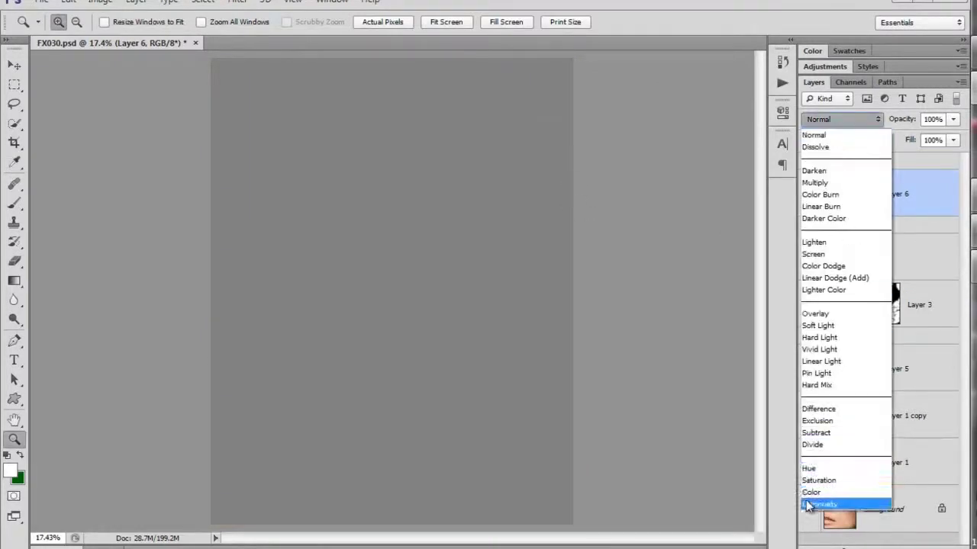
left_click(813, 503)
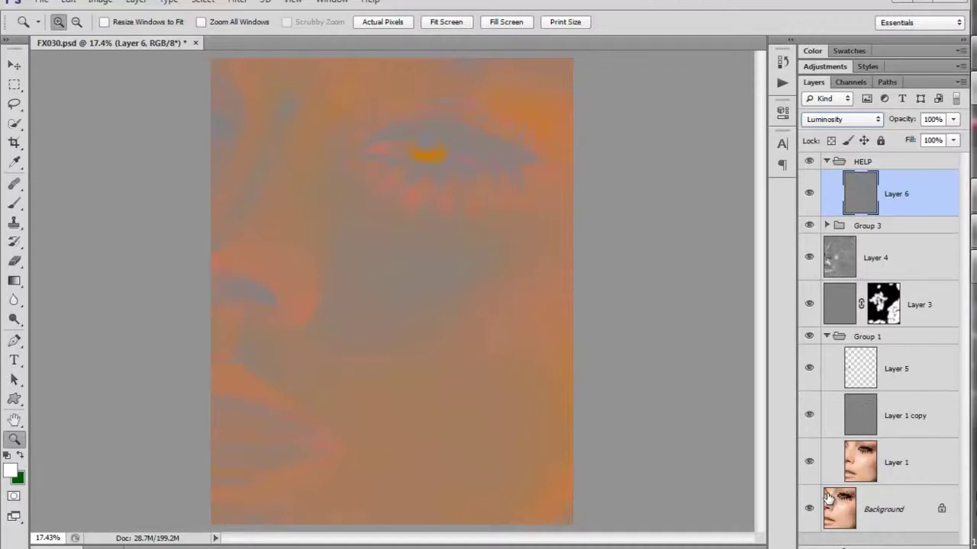
- Add Layer 7 above Layer 6 and choose a custom Color fill in Fill
left_click(921, 542)
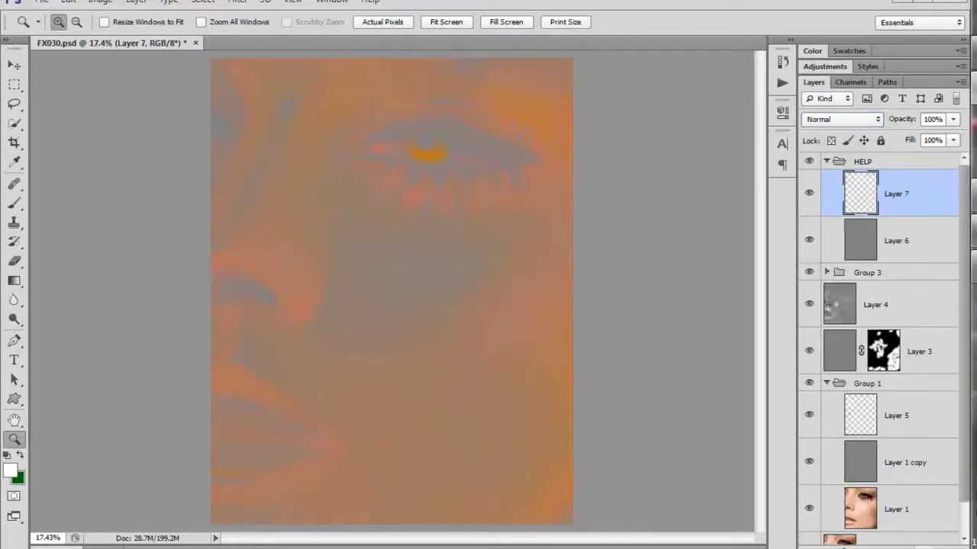
key("i")
key("shift+F5")
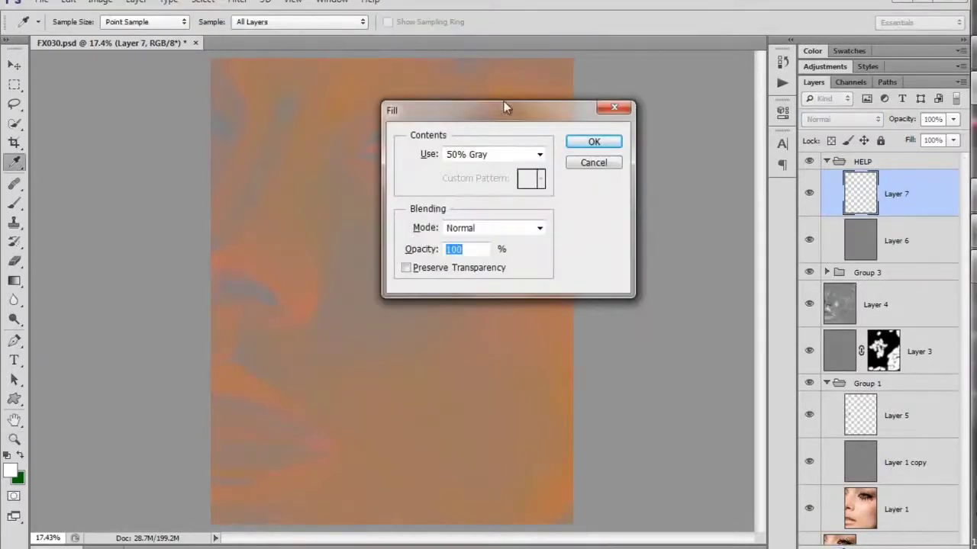
left_click(488, 156)
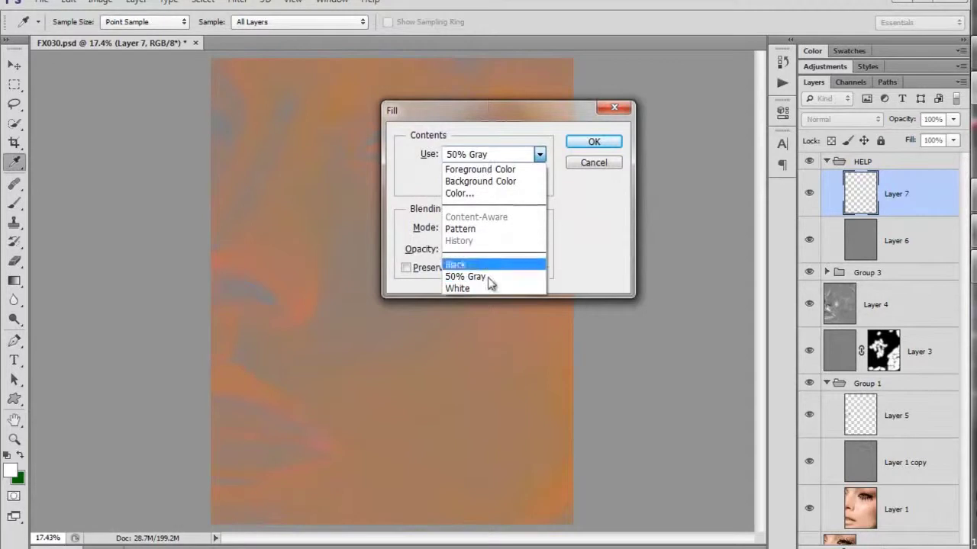
left_click(477, 195)
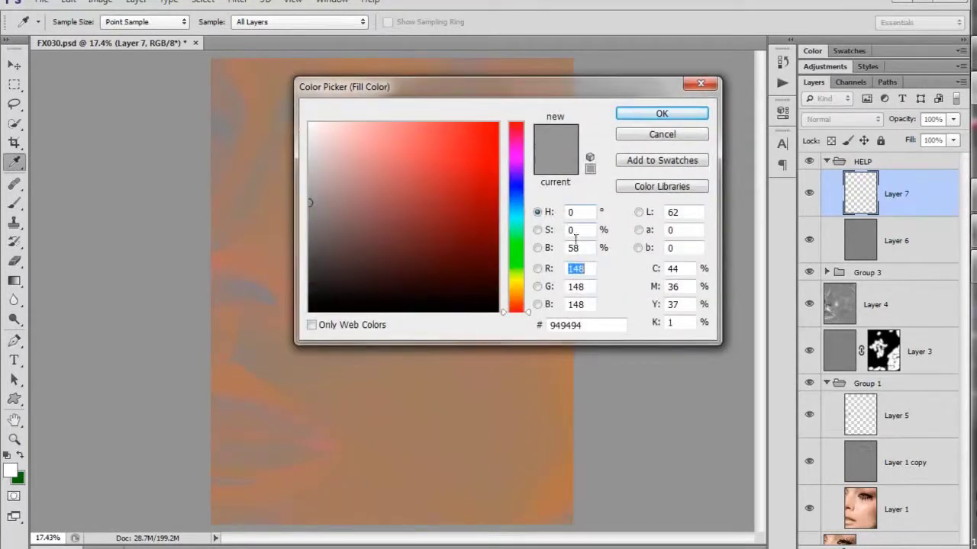
- Fill Layer 7 with pure red (S 100, B 100) and blend it in Saturation mode
double_click(571, 229)
type("100")
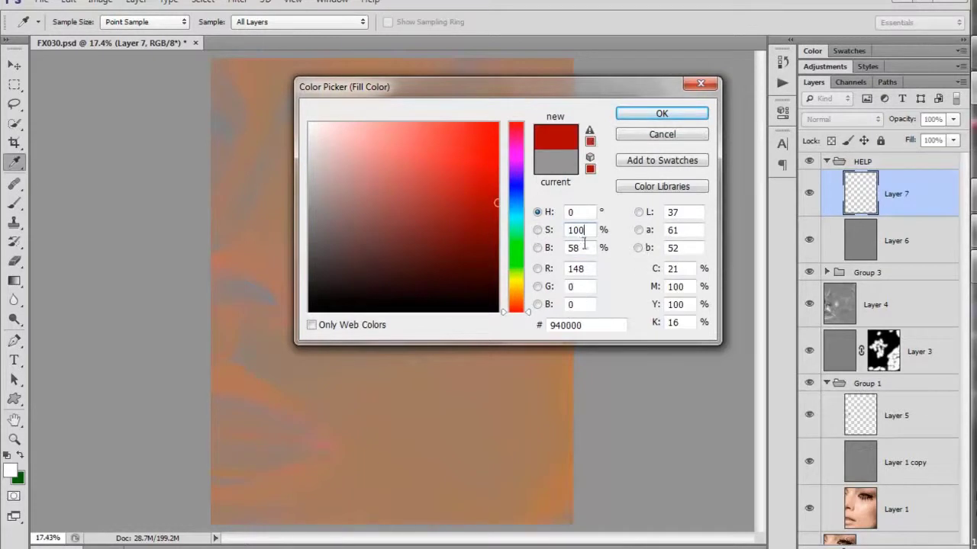
double_click(576, 247)
type("1")
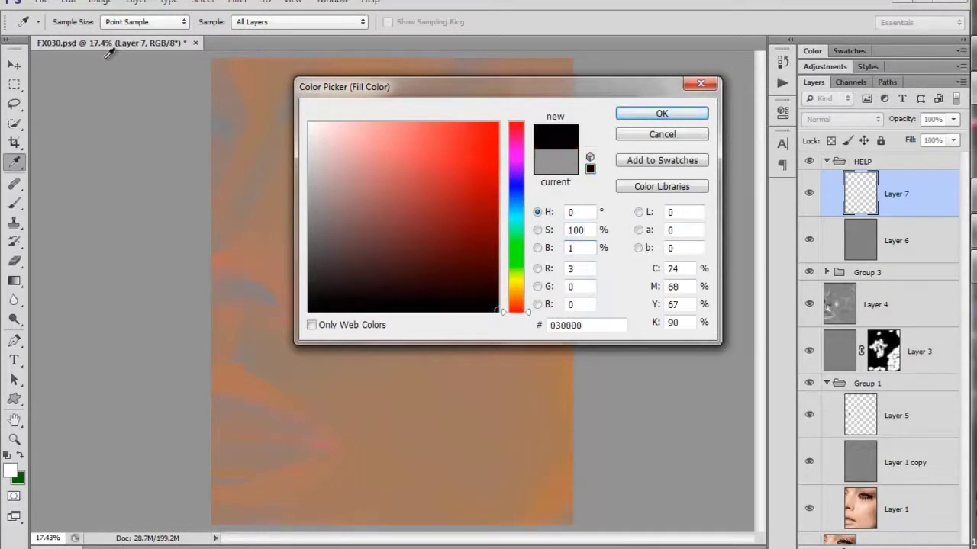
type("00")
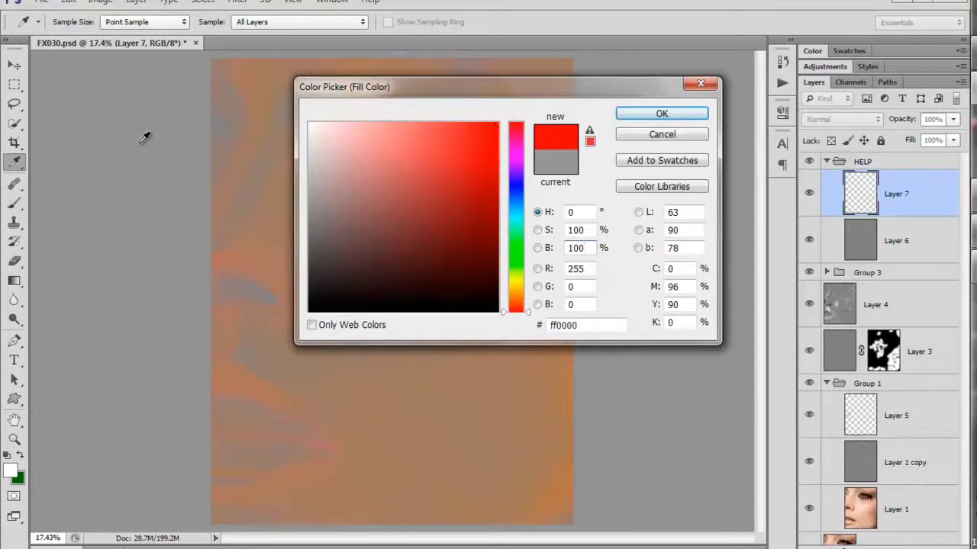
key("Return")
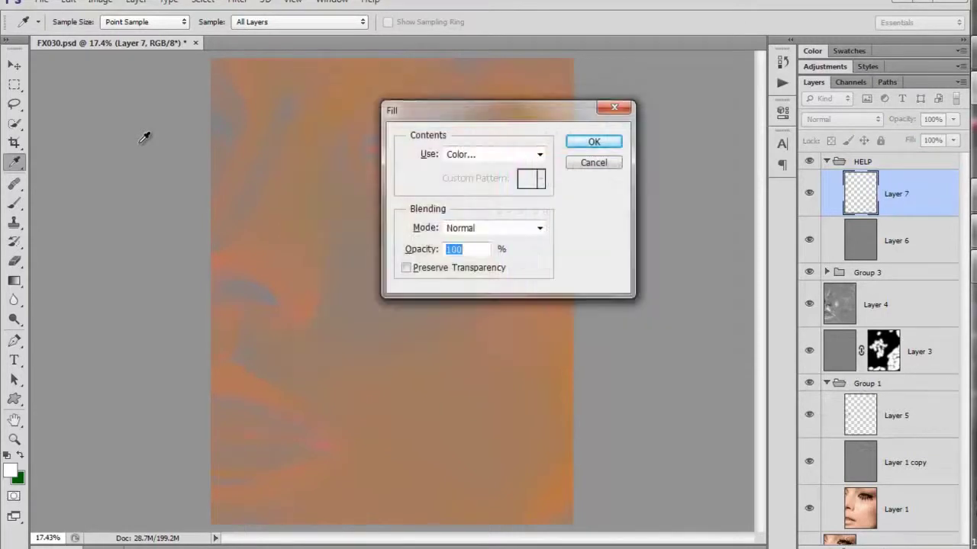
key("Return")
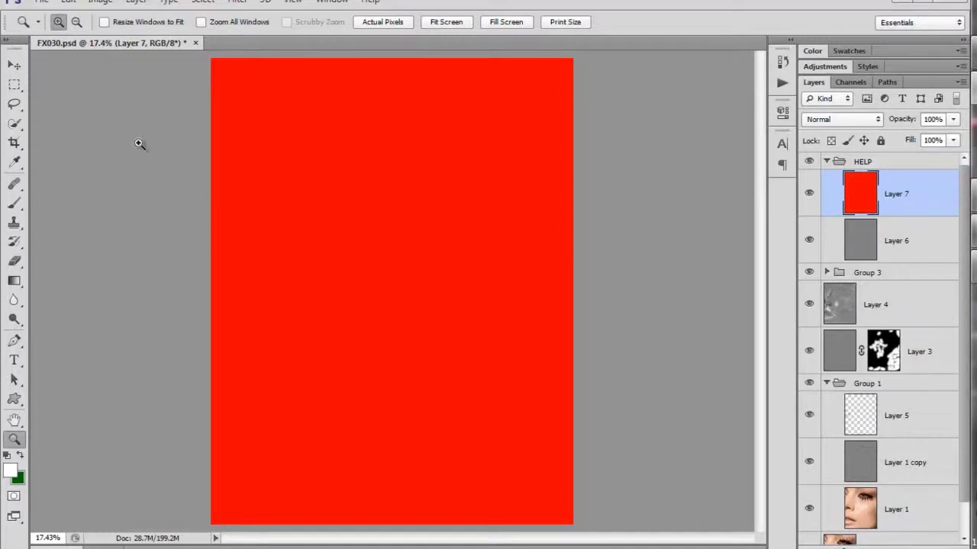
left_click(816, 119)
left_click(830, 480)
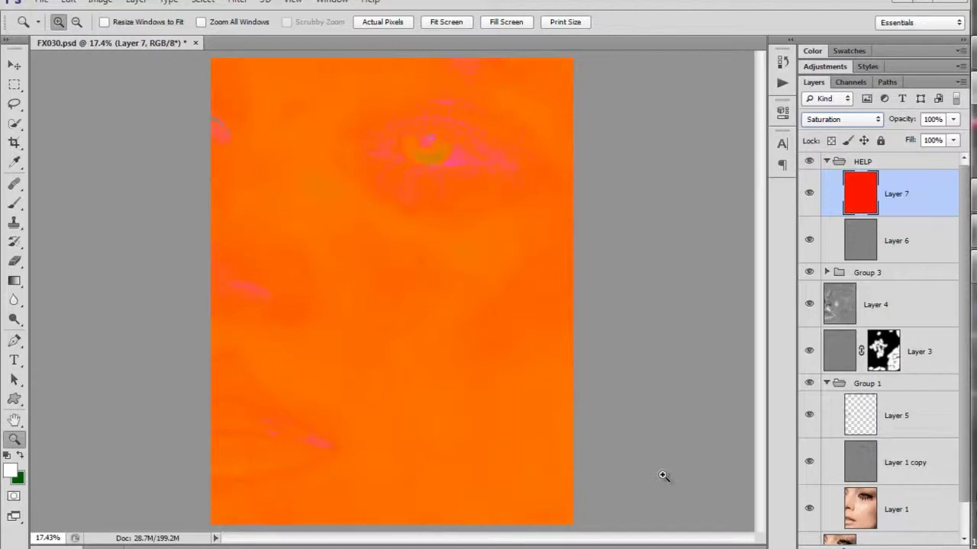
- Add a Curves adjustment layer above Layer 7 and bend its RGB curve into a multi-hump wave
left_click(885, 546)
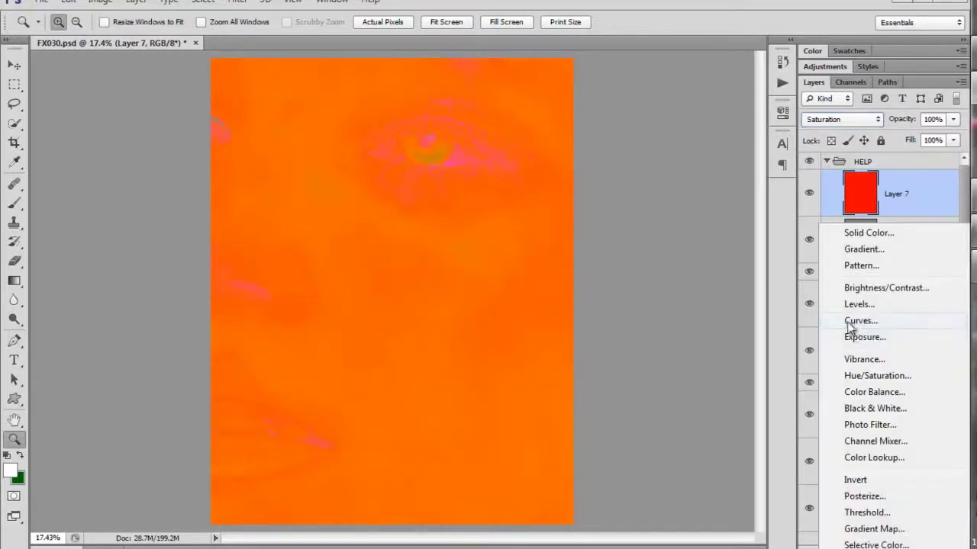
left_click(847, 320)
left_click_drag(603, 324, 643, 286)
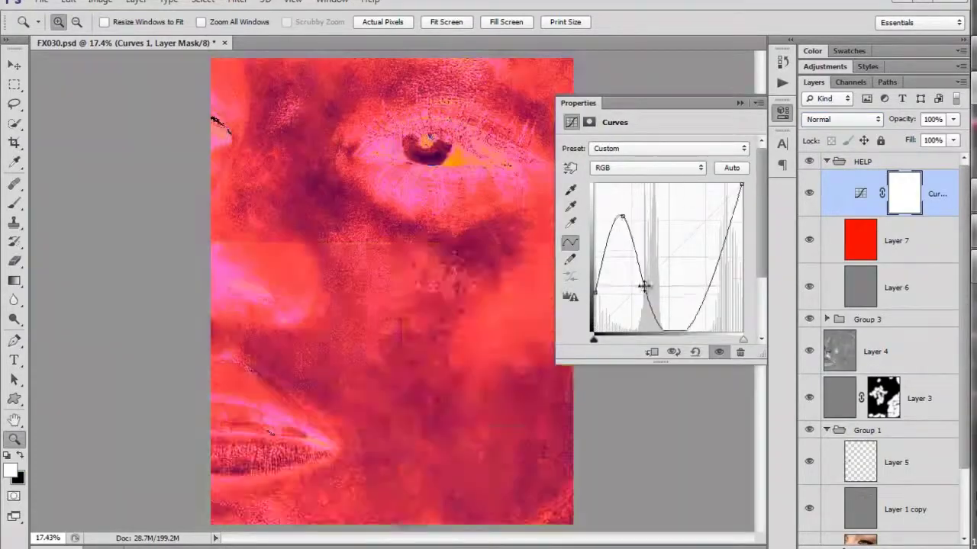
mouse_move(686, 328)
left_mouse_down()
mouse_move(679, 221)
mouse_move(697, 283)
mouse_move(647, 296)
mouse_move(643, 311)
left_mouse_up()
left_click_drag(679, 221, 681, 208)
left_click_drag(741, 184, 741, 216)
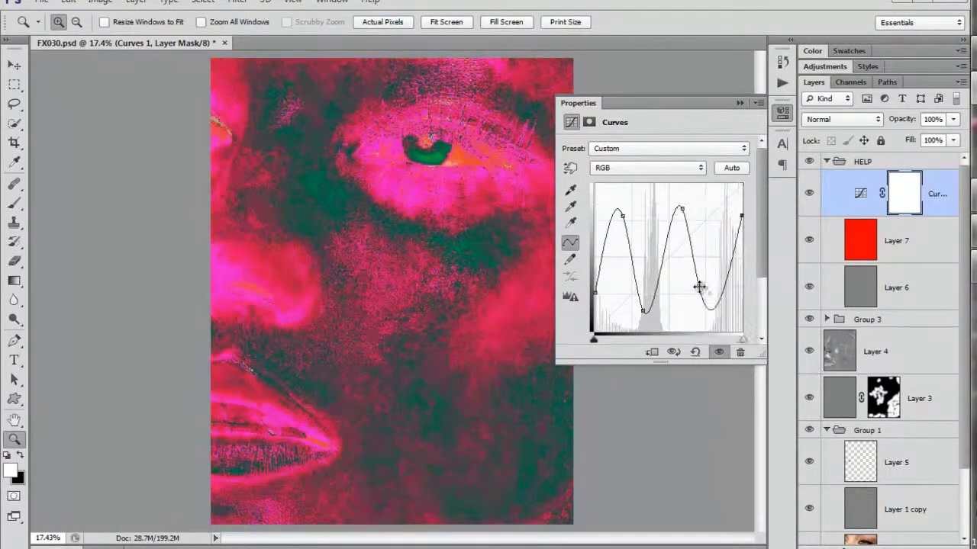
left_click_drag(695, 287, 700, 286)
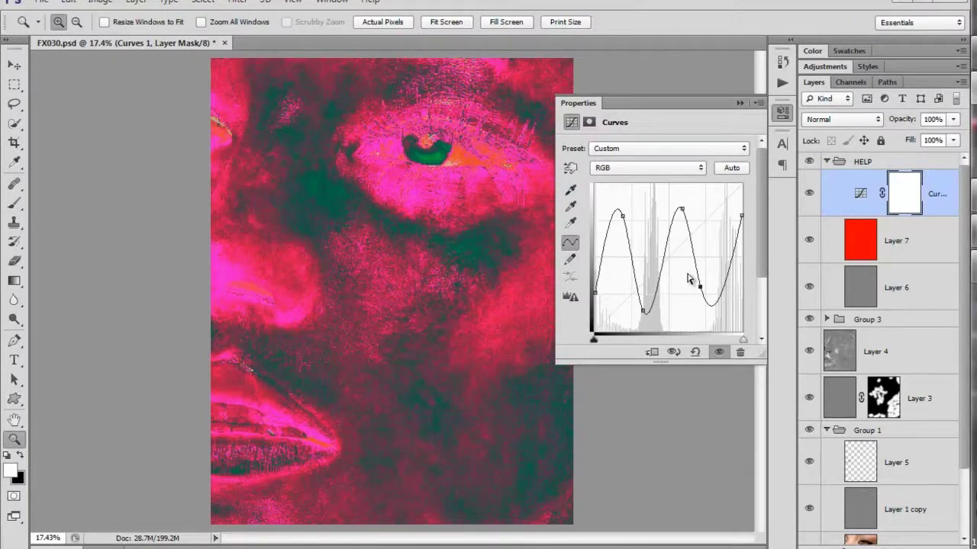
- Group the Curves, red and gray layers and name the group 'HUE EYE HELP'
left_click(875, 314, "shift")
key("ctrl+g")
double_click(875, 178)
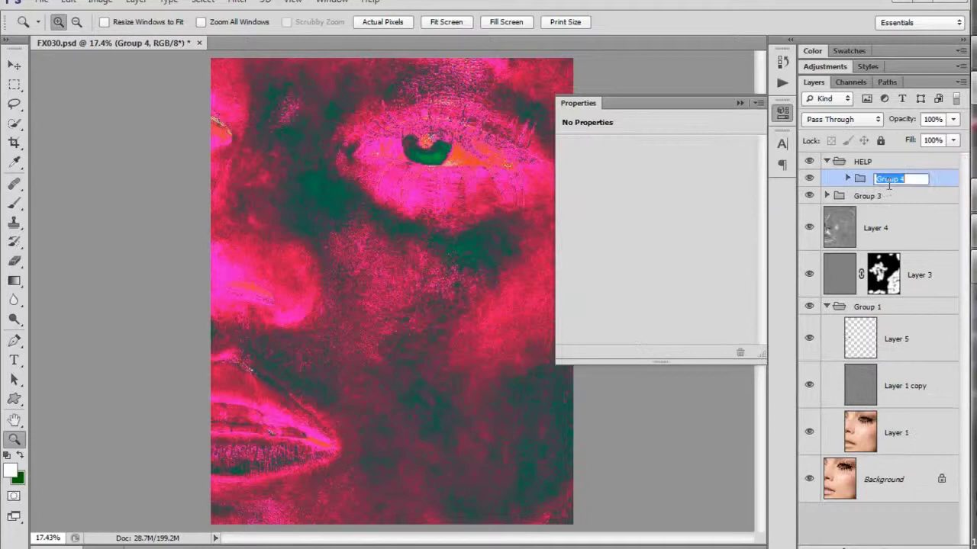
type("HUE EYE ")
type("HELP")
key("Return")
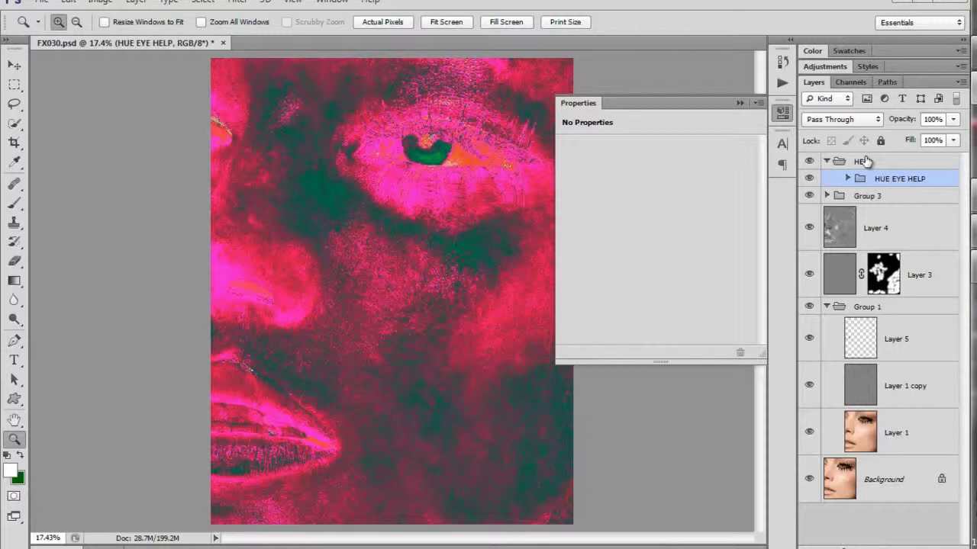
- Add a Hue/Saturation adjustment layer, duplicate it, and name the two layers + and -
left_click(899, 538)
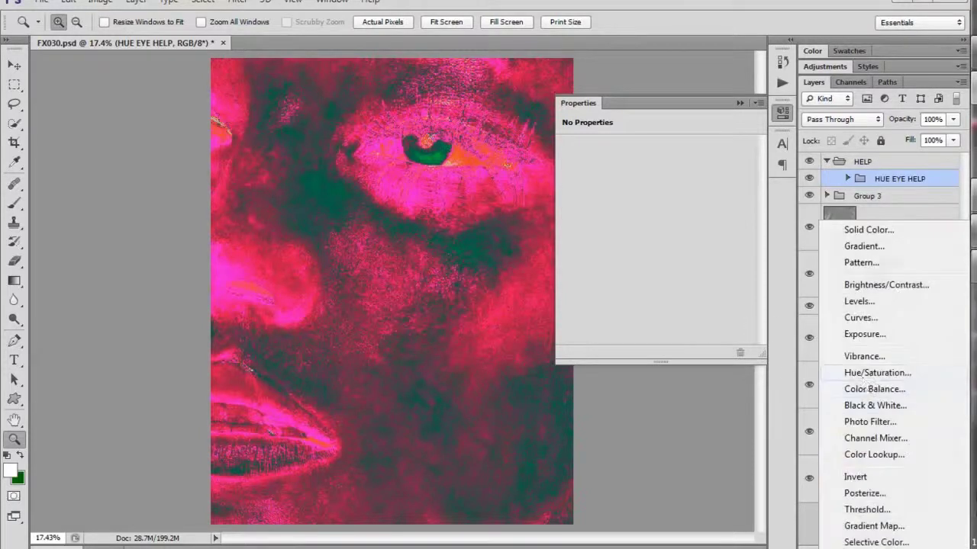
left_click(864, 371)
key("ctrl+j")
double_click(938, 194)
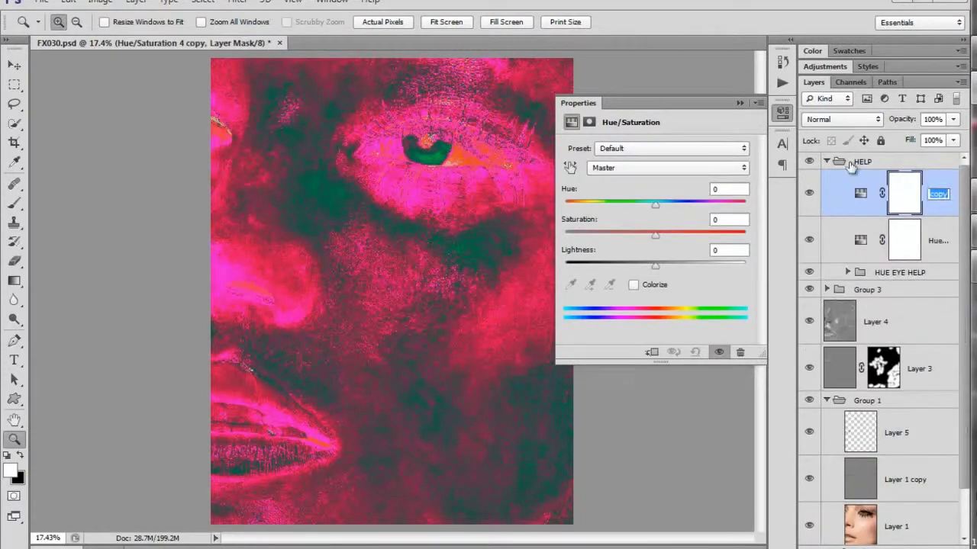
key("Tab")
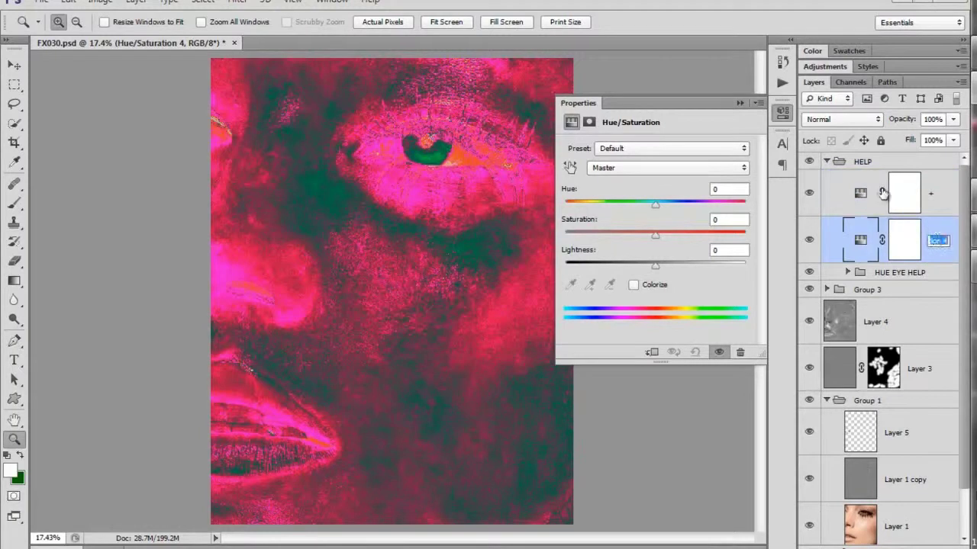
type("-")
left_click(861, 194)
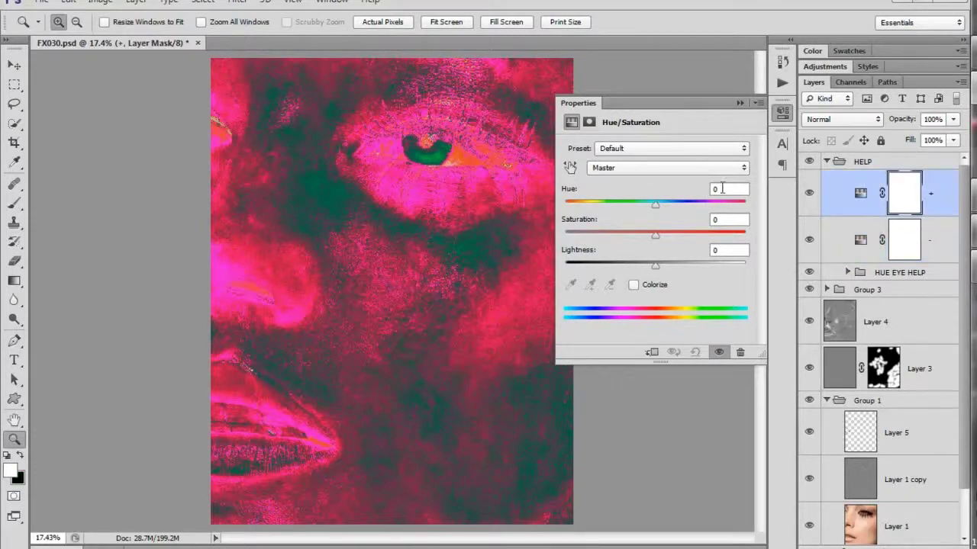
- Set Hue to 15 on the + layer and -15 on the - layer
left_click(721, 188)
type("15")
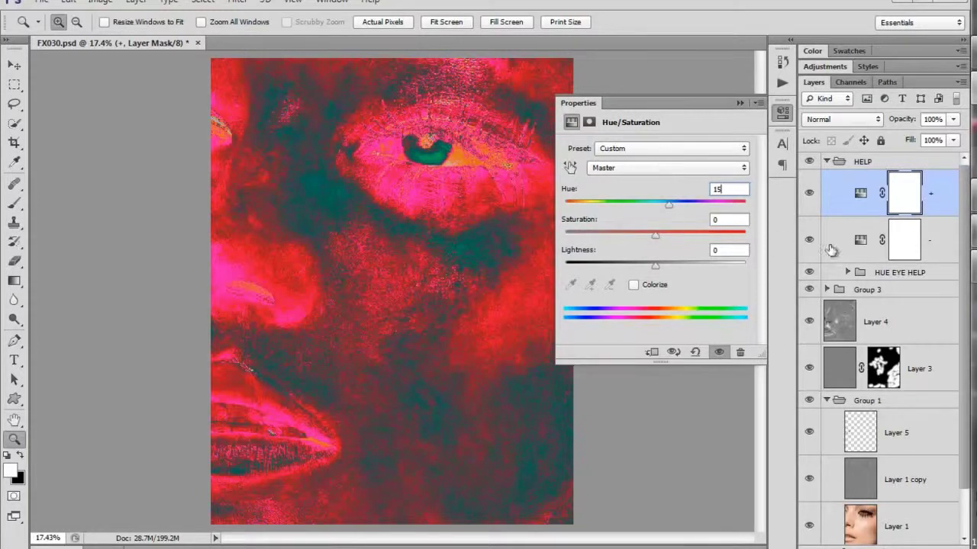
left_click(849, 246)
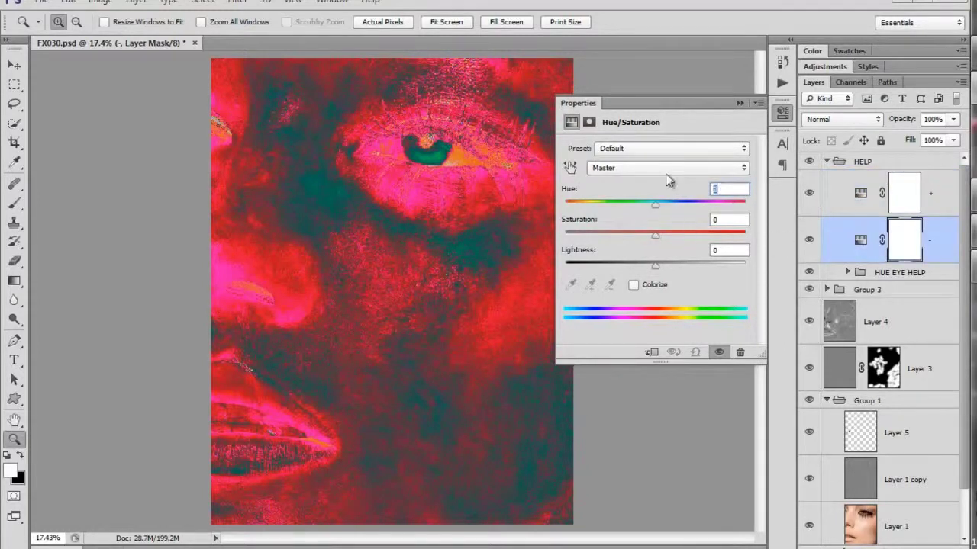
key("Down")
type("5")
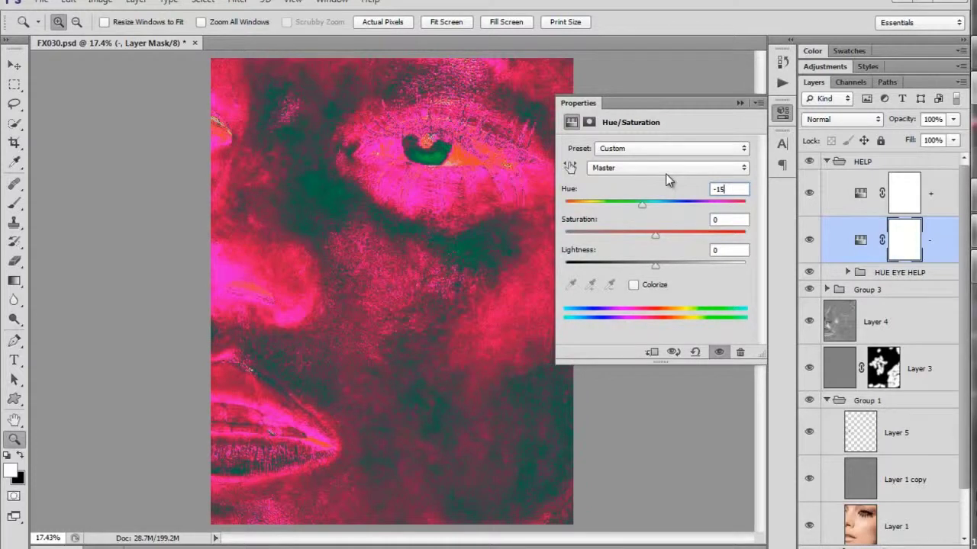
- Invert the masks of the - and + Hue/Saturation layers to black with Ctrl+I
key("ctrl+i")
left_click(893, 180)
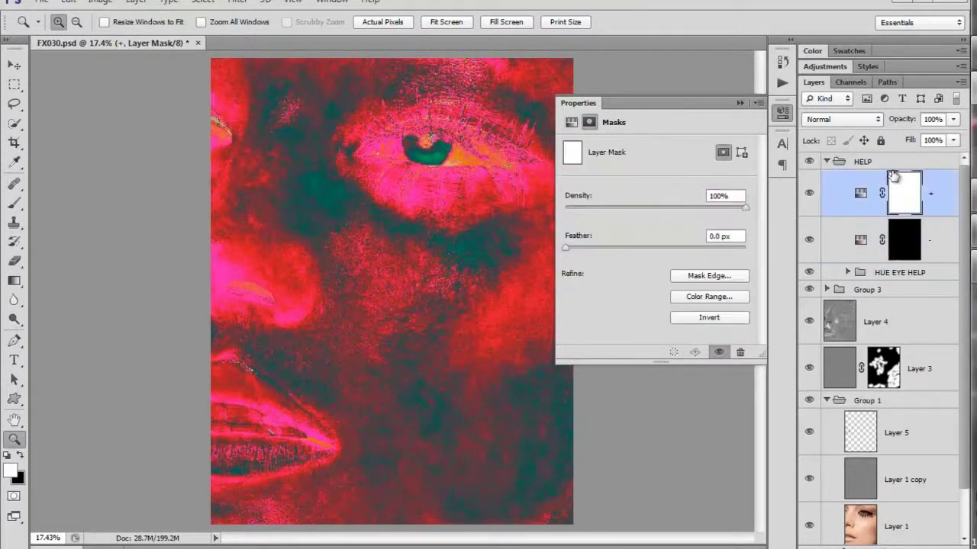
key("ctrl+i")
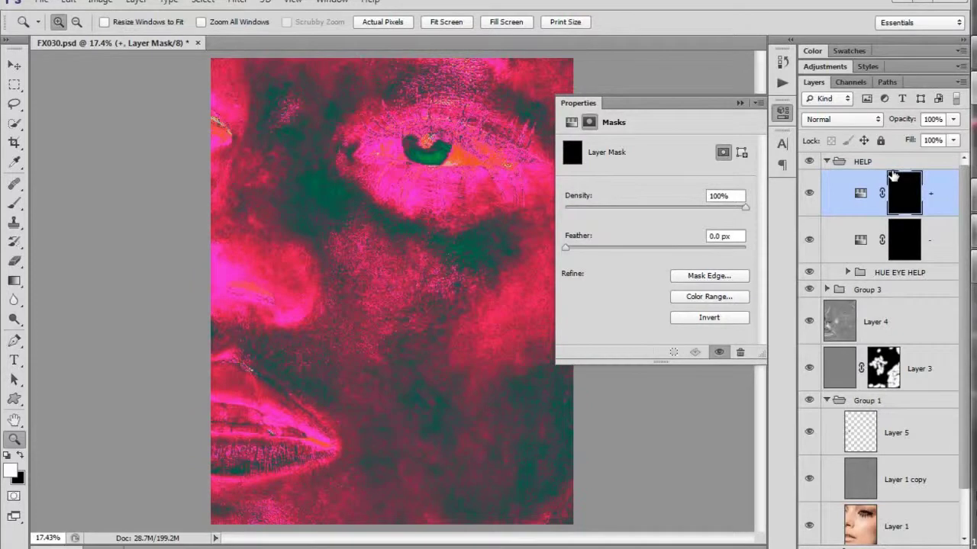